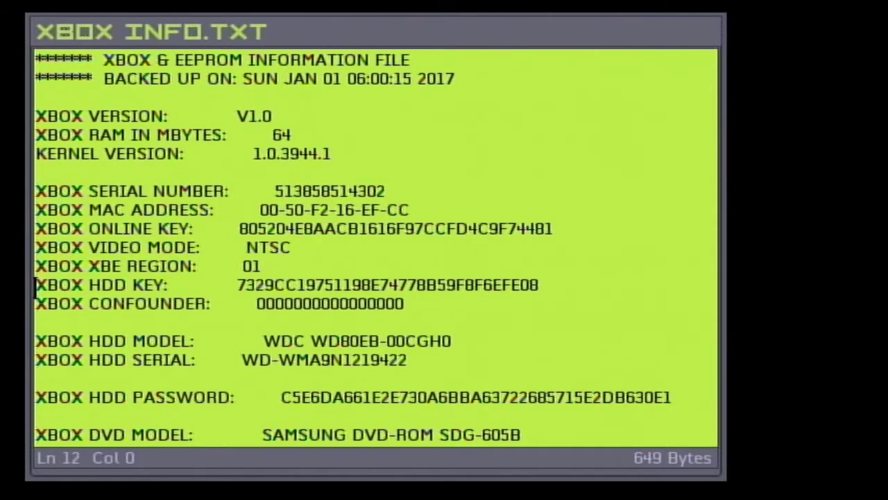
Leave the info file and choose NKPatcher Settings > EEPROM > Advanced Features > Hard Drive > Null Key
{"action": "key", "text": "Down"}
{"action": "key", "text": "Down"}
{"action": "key", "text": "Down"}
{"action": "key", "text": "Down"}
{"action": "key", "text": "Down"}
{"action": "key", "text": "Down"}
{"action": "key", "text": "Escape"}
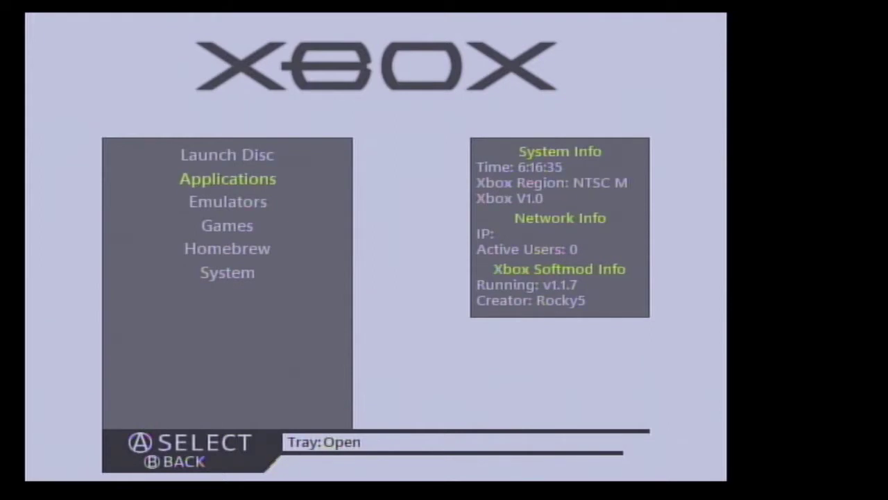
{"action": "key", "text": "Return"}
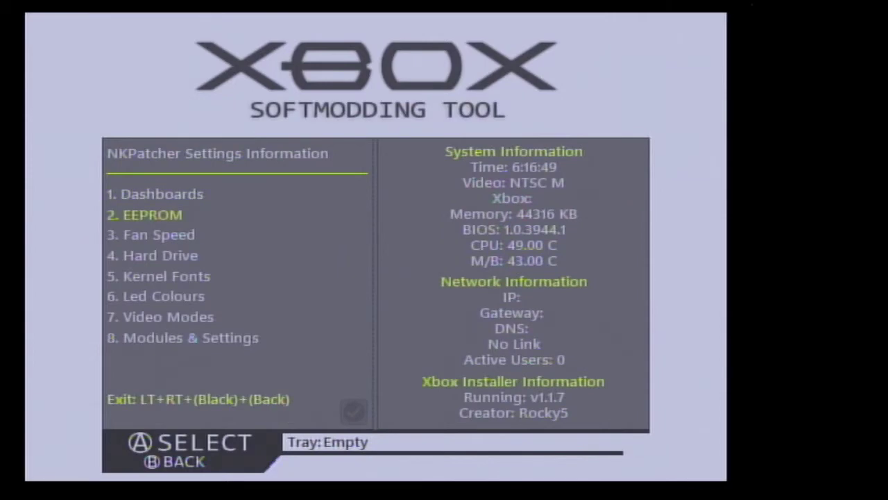
{"action": "key", "text": "Return"}
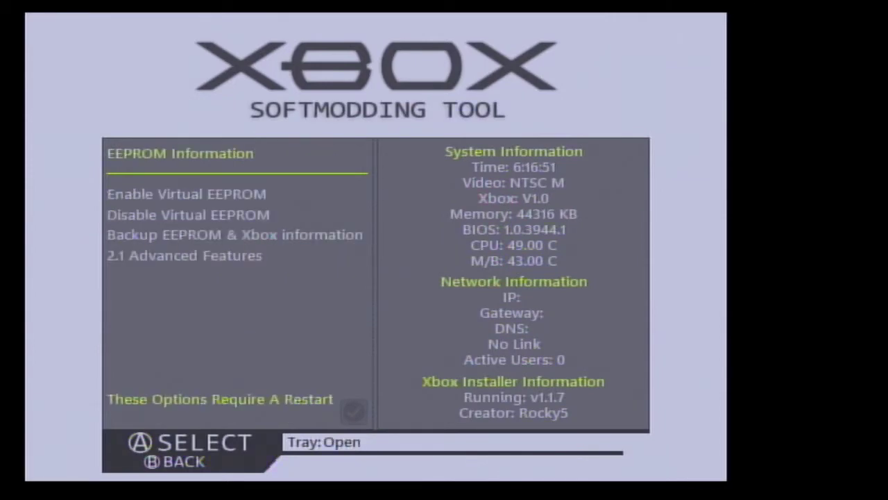
{"action": "key", "text": "Down"}
{"action": "key", "text": "Down"}
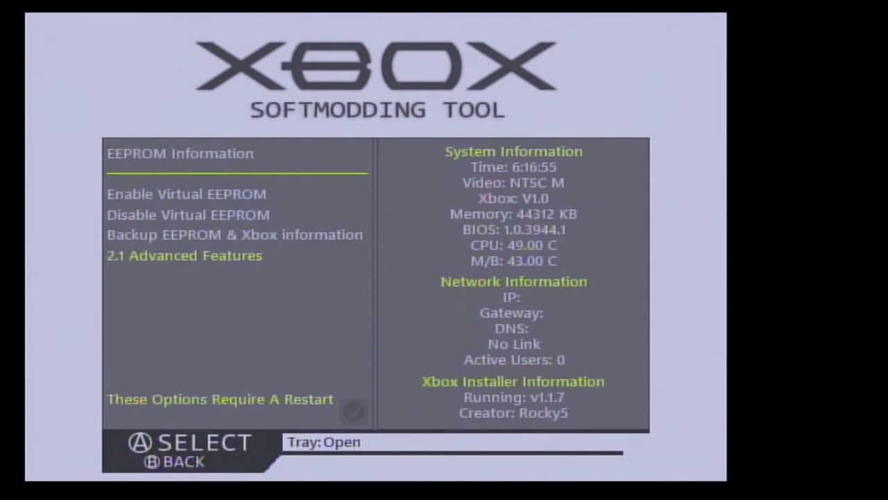
{"action": "key", "text": "Return"}
{"action": "key", "text": "Down"}
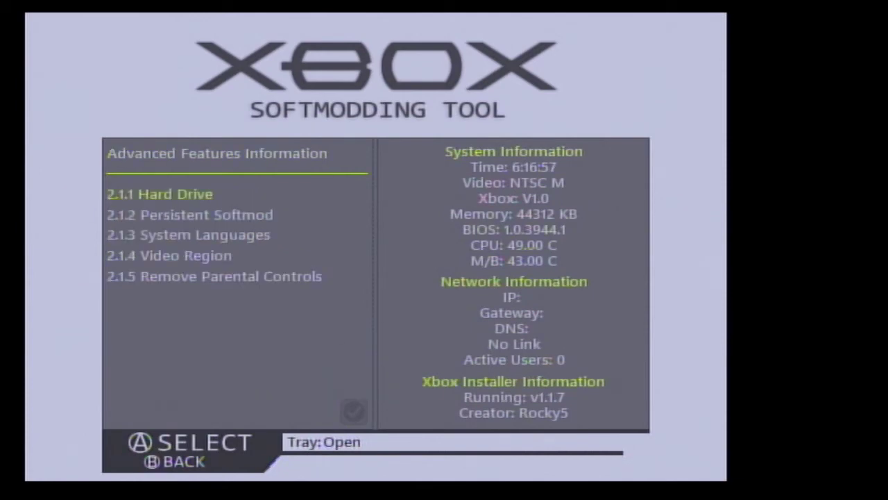
{"action": "key", "text": "Return"}
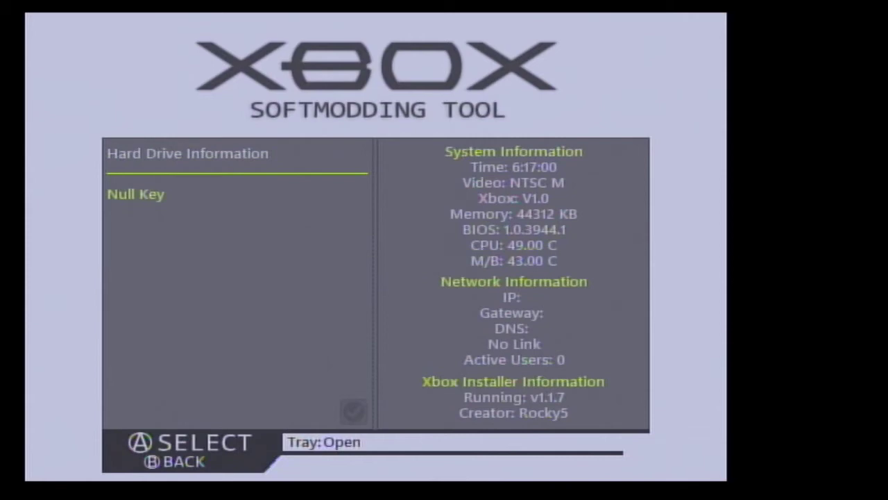
{"action": "key", "text": "Return"}
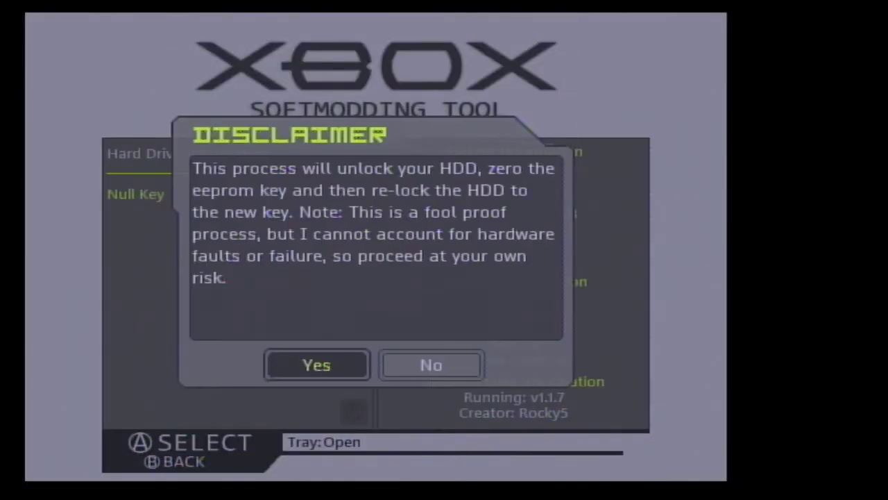
Answer Yes to the Null Key disclaimer and let the run finish
{"action": "key", "text": "Return"}
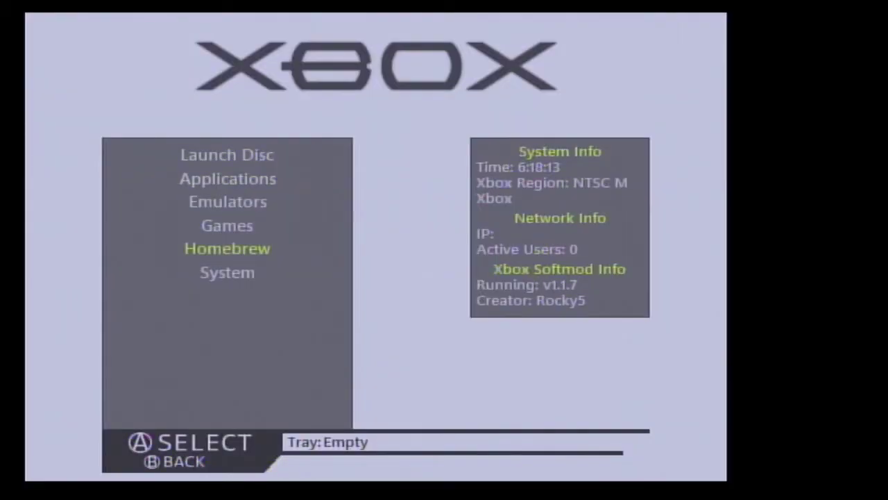
Open the File Explorer from the System menu
{"action": "key", "text": "Down"}
{"action": "key", "text": "Return"}
{"action": "key", "text": "Down"}
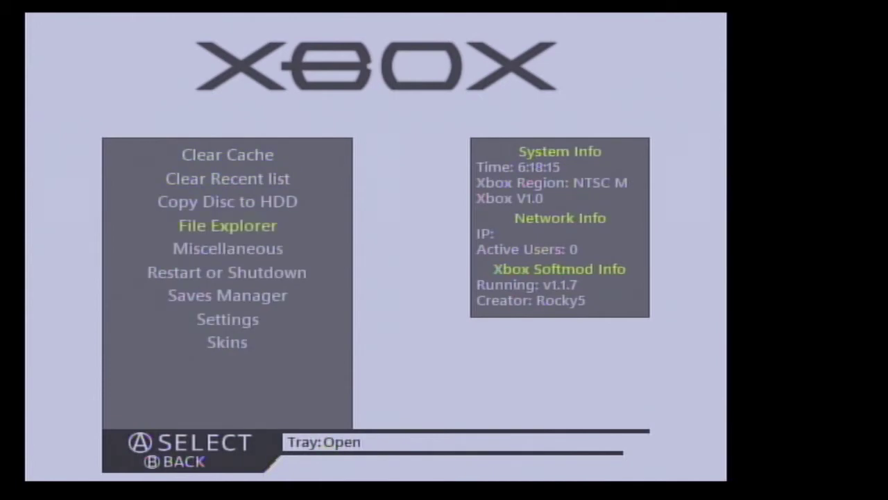
{"action": "key", "text": "Return"}
Browse to E:\Backups\EEPROM and view xbox info.txt
{"action": "key", "text": "Down"}
{"action": "key", "text": "Down"}
{"action": "key", "text": "Return"}
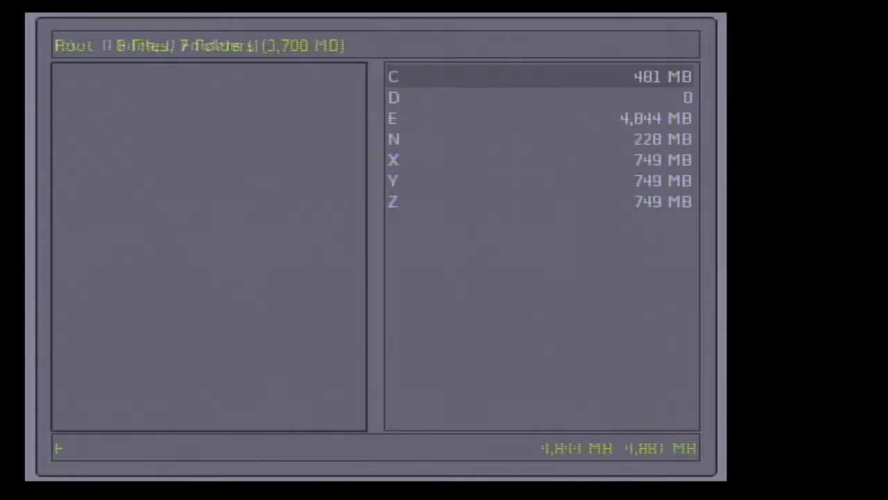
{"action": "key", "text": "Down"}
{"action": "key", "text": "Down"}
{"action": "key", "text": "Return"}
{"action": "key", "text": "Down"}
{"action": "key", "text": "Return"}
{"action": "key", "text": "Down"}
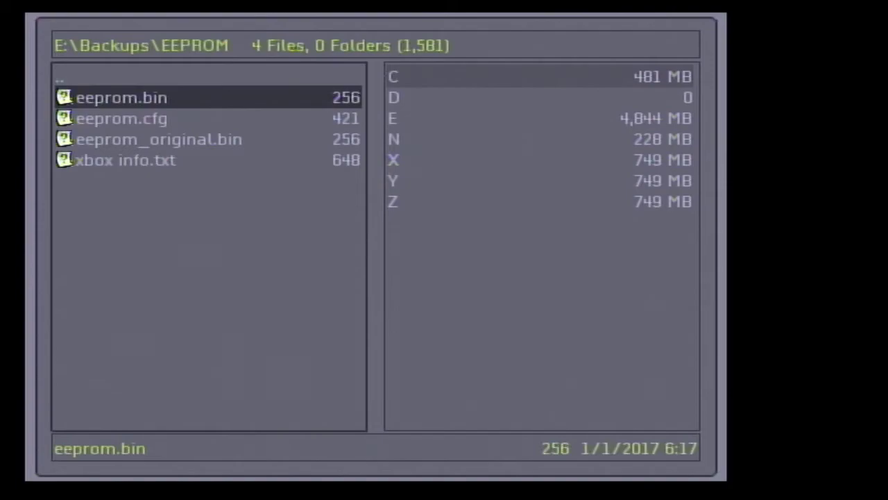
{"action": "key", "text": "Down"}
{"action": "key", "text": "Down"}
{"action": "key", "text": "Down"}
{"action": "key", "text": "Return"}
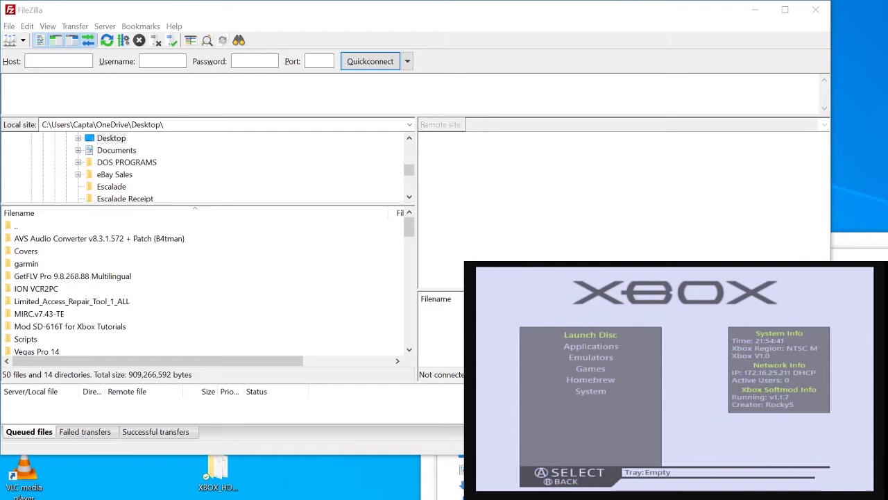
Quickconnect FileZilla to 172.16.25.211 with the Xbox's FTP username and password, accepting the TLS warning
{"action": "left_click", "coordinate": [61, 62]}
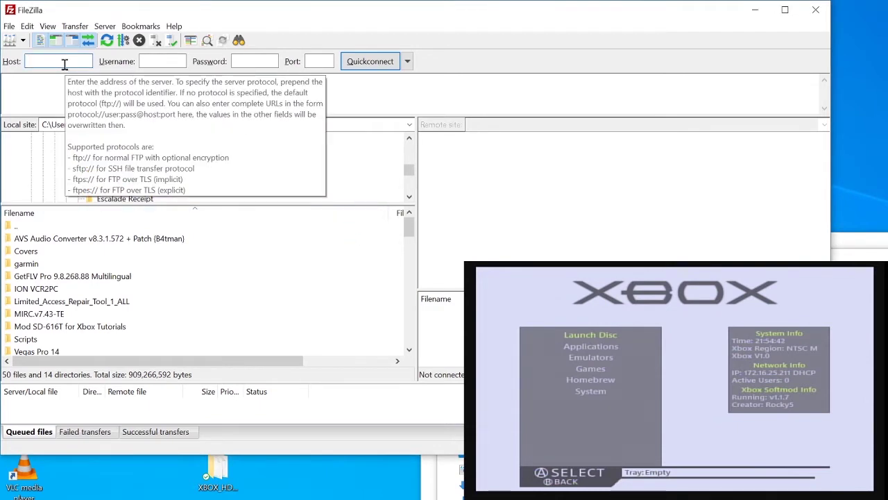
{"action": "type", "text": "172.16.25.211"}
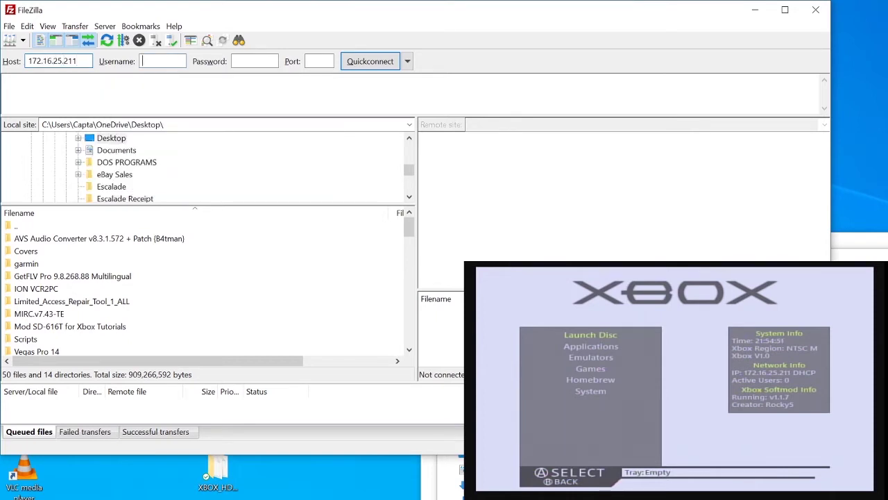
{"action": "key", "text": "Tab"}
{"action": "type", "text": "xbox"}
{"action": "key", "text": "Tab"}
{"action": "type", "text": "xbox"}
{"action": "key", "text": "Return"}
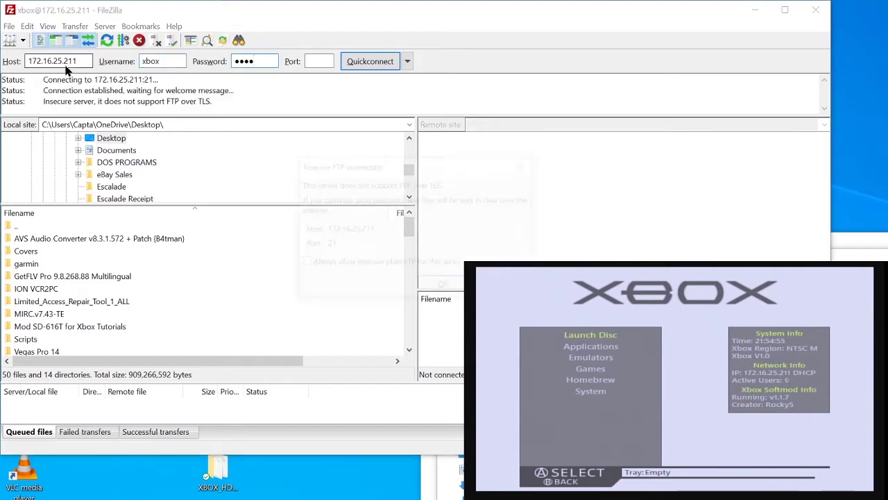
{"action": "left_click", "coordinate": [430, 287]}
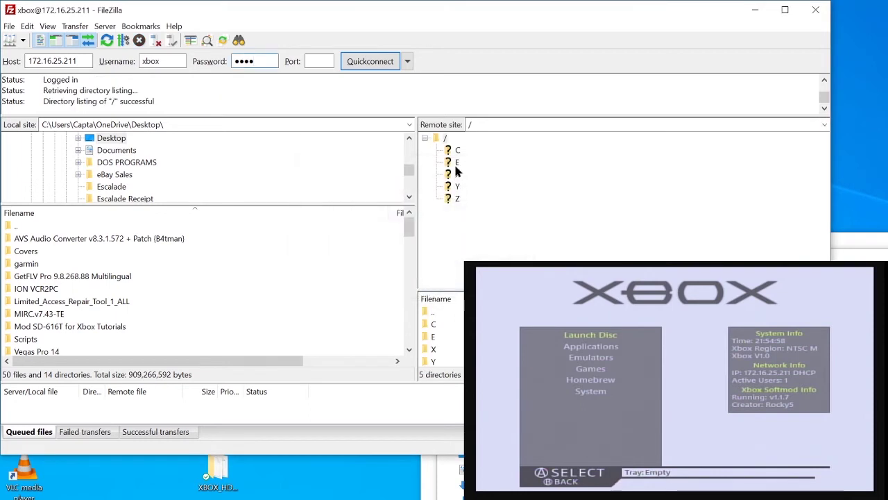
Browse the Xbox to /E/Backups/EEPROM and download eeprom.bin
{"action": "left_click", "coordinate": [456, 163]}
{"action": "left_click", "coordinate": [481, 188]}
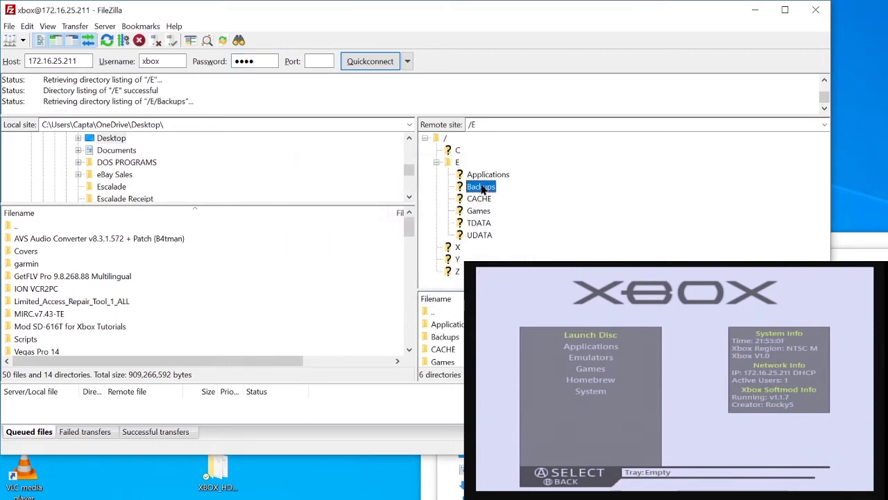
{"action": "left_click", "coordinate": [494, 200]}
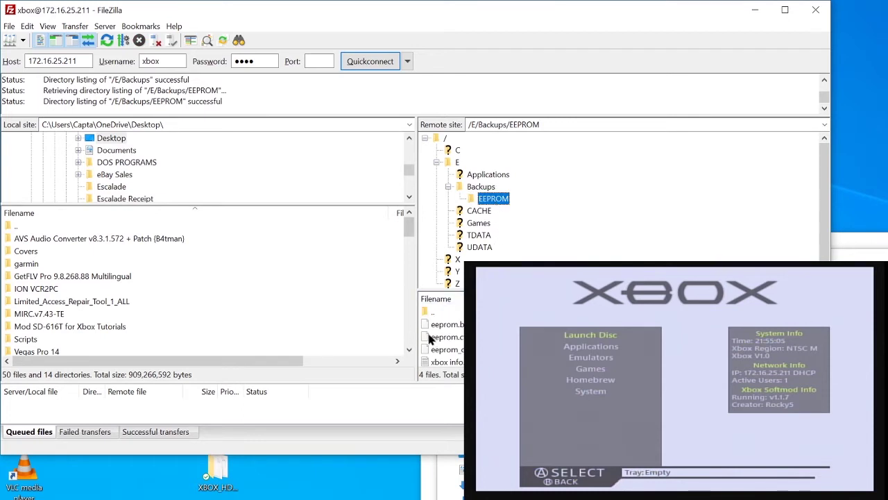
{"action": "left_click_drag", "start_coordinate": [407, 6], "coordinate": [363, 6]}
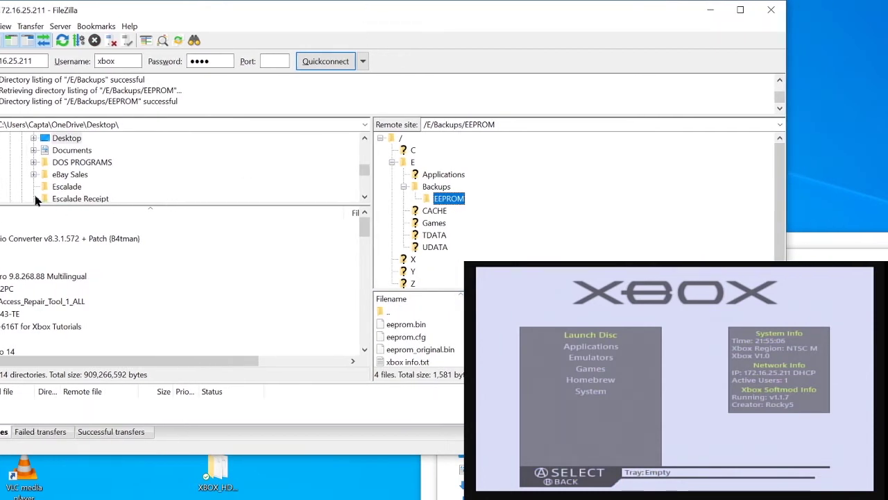
{"action": "right_click", "coordinate": [408, 325]}
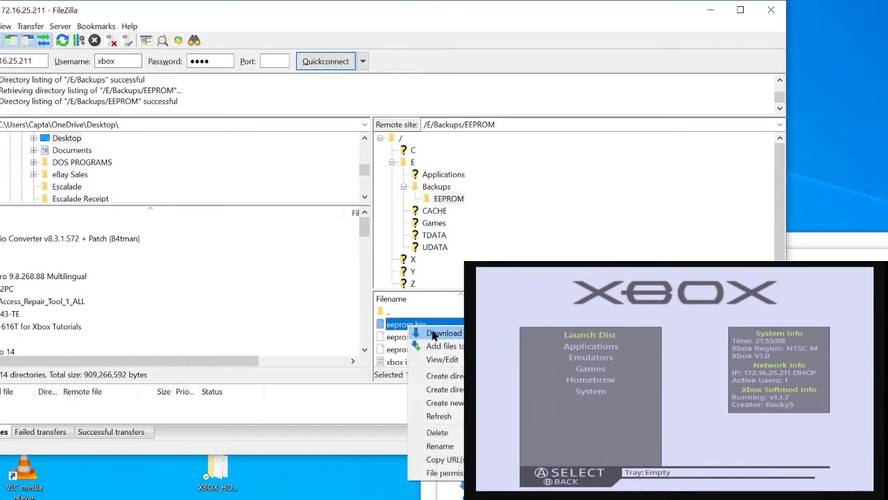
{"action": "left_click", "coordinate": [440, 335]}
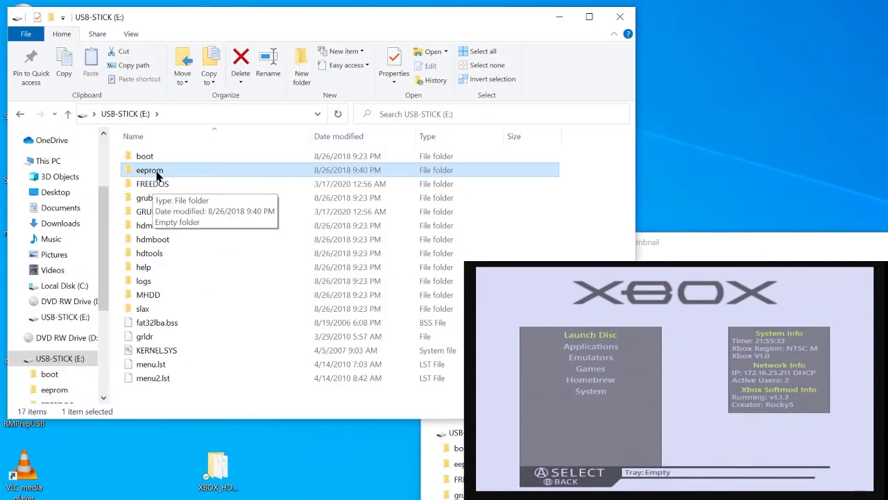
Paste eeprom.bin into USB-STICK (E:)\eeprom, create a NULLED subfolder and drag the file into it
{"action": "double_click", "coordinate": [148, 171]}
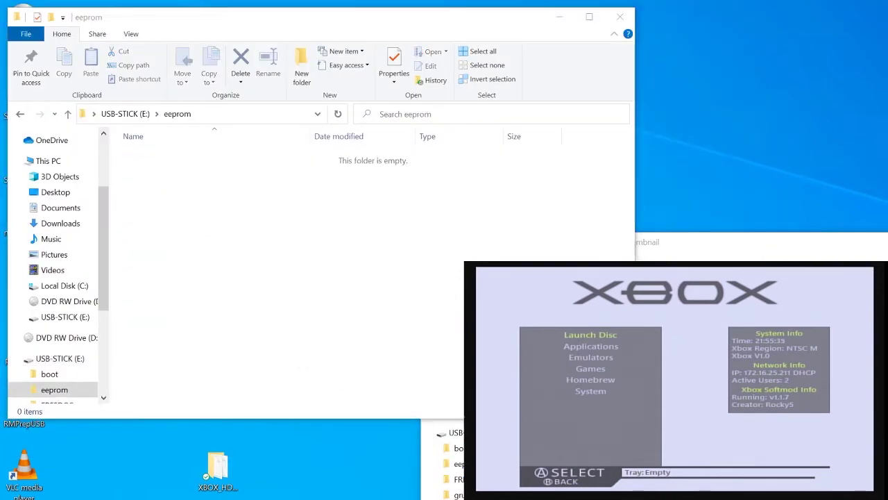
{"action": "key", "text": "ctrl+v"}
{"action": "right_click", "coordinate": [168, 201]}
{"action": "mouse_move", "coordinate": [208, 352]}
{"action": "left_click", "coordinate": [359, 351]}
{"action": "type", "text": "NULLED"}
{"action": "key", "text": "Return"}
{"action": "left_click_drag", "start_coordinate": [156, 156], "coordinate": [159, 171]}
{"action": "double_click", "coordinate": [159, 171]}
{"action": "key", "text": "BackSpace"}
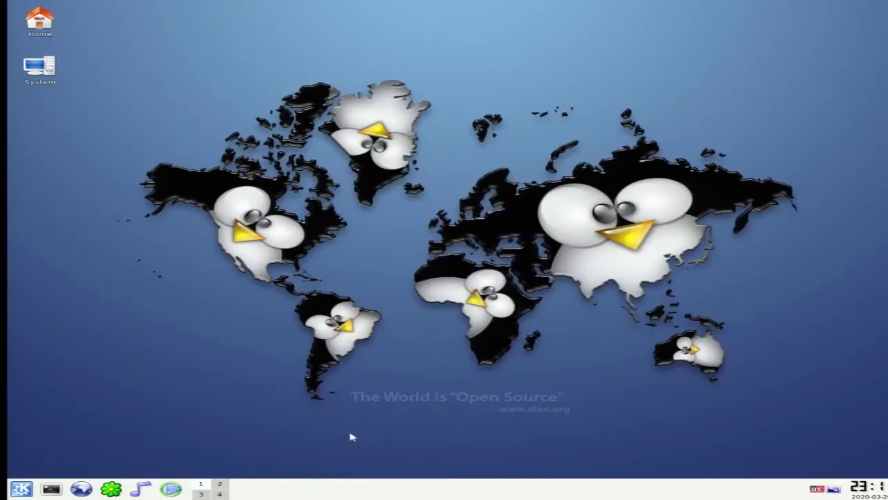
Launch Konsole from the Slax taskbar
{"action": "left_click", "coordinate": [52, 489]}
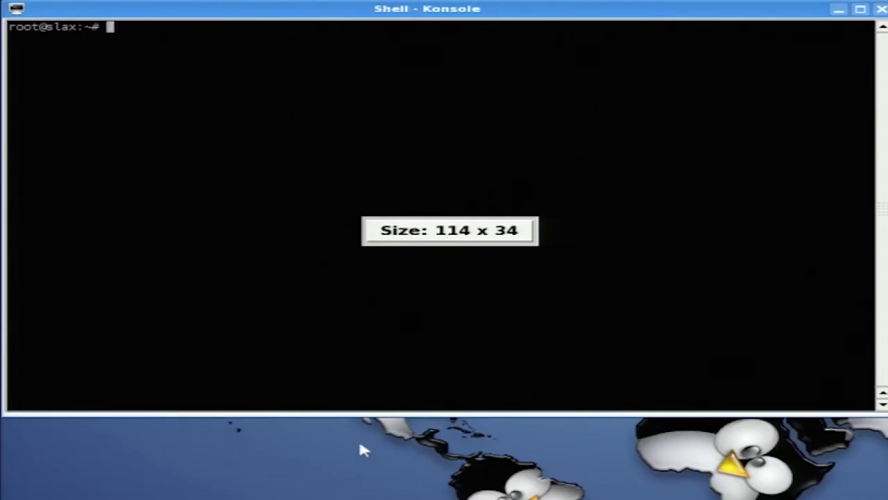
Run xboxhd2, answer yes, pick drive 1 (/dev/hda) and confirm option 2 to activate Stage 2
{"action": "type", "text": "xbox"}
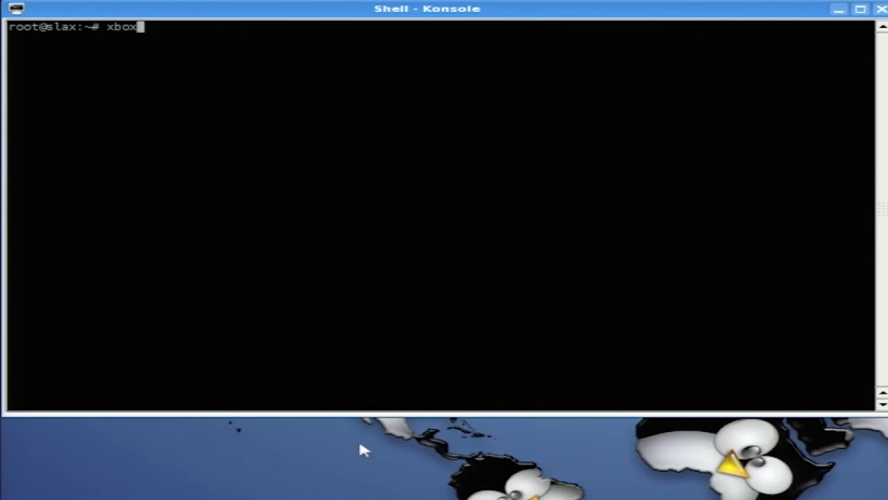
{"action": "type", "text": "hd2"}
{"action": "key", "text": "Return"}
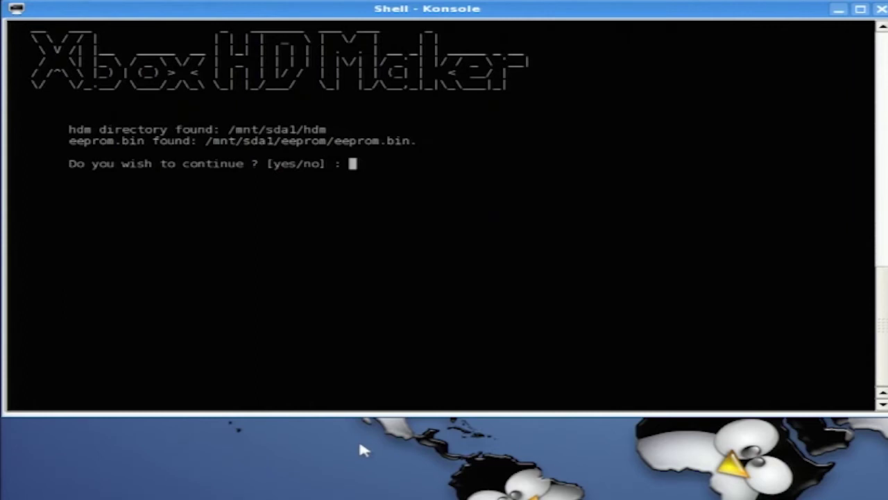
{"action": "type", "text": "yes"}
{"action": "key", "text": "Return"}
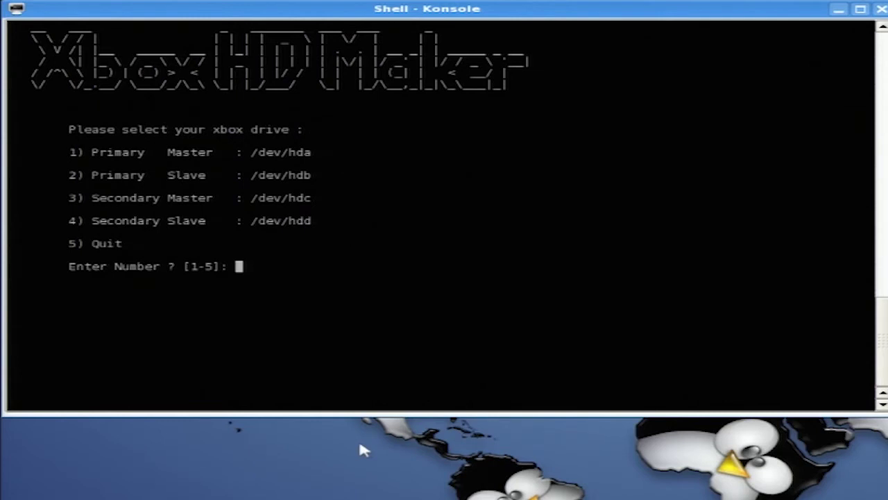
{"action": "type", "text": "1"}
{"action": "key", "text": "Return"}
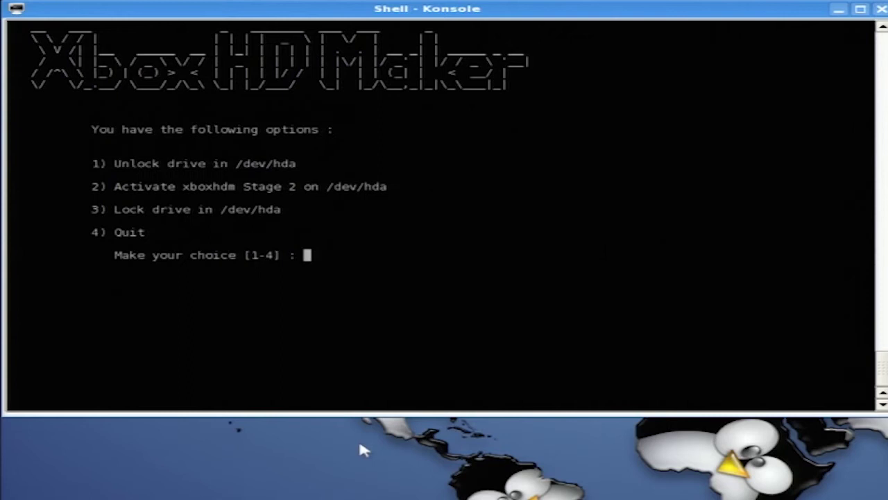
{"action": "type", "text": "2"}
{"action": "key", "text": "Return"}
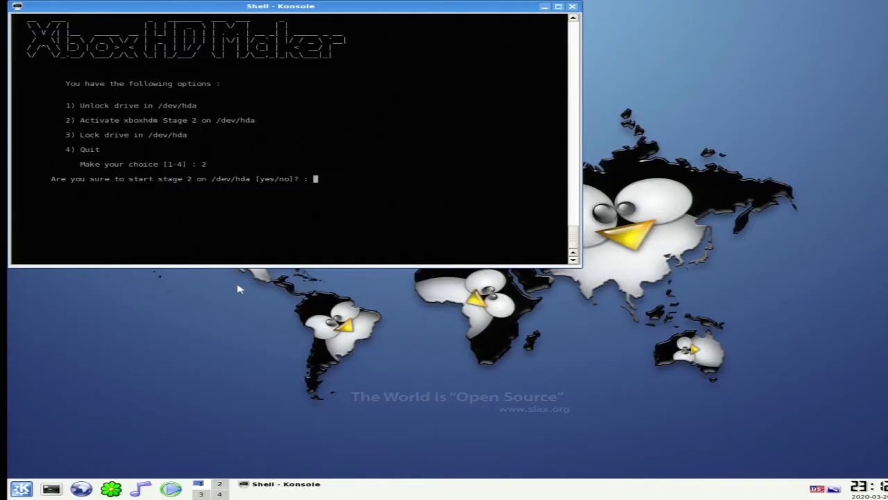
{"action": "type", "text": "yes"}
{"action": "key", "text": "Return"}
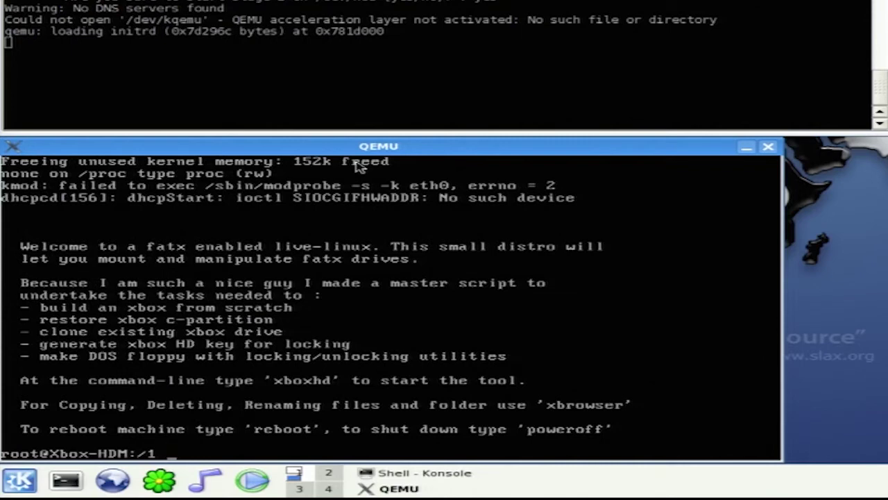
Run xboxhd, choose option 1 to build from scratch, and confirm formatting including the F-partition
{"action": "type", "text": "xboxhd"}
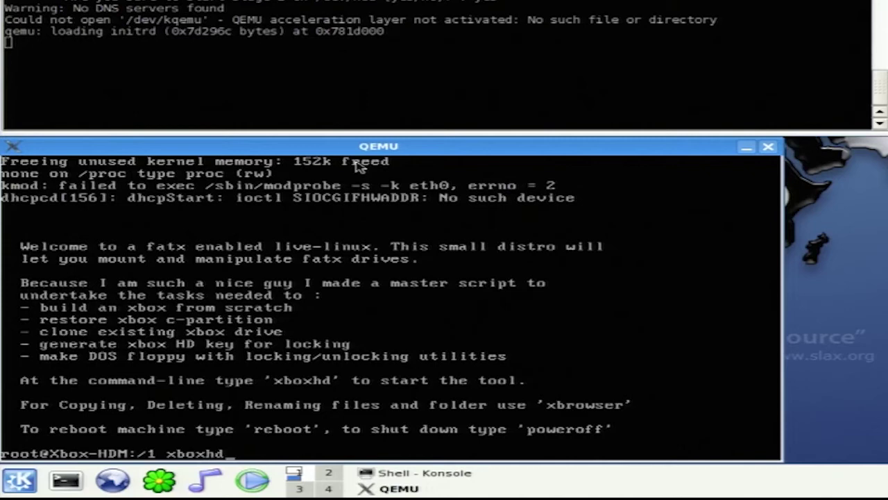
{"action": "key", "text": "Return"}
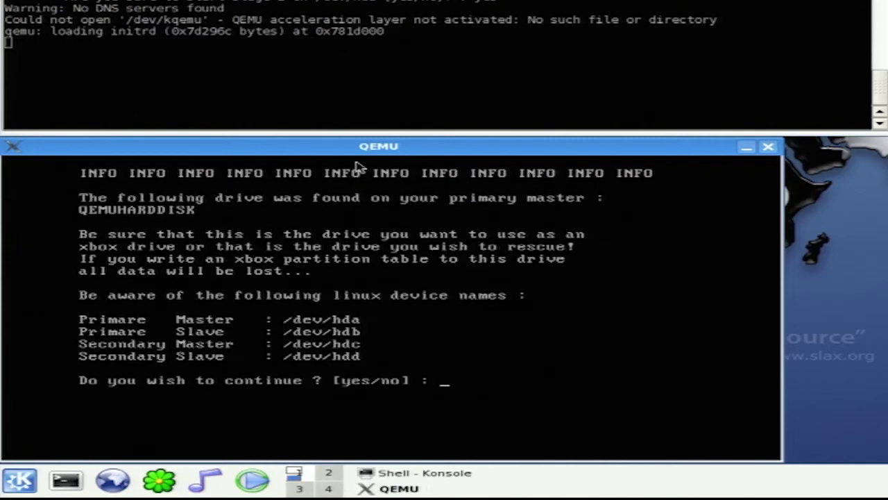
{"action": "type", "text": "yes"}
{"action": "key", "text": "Return"}
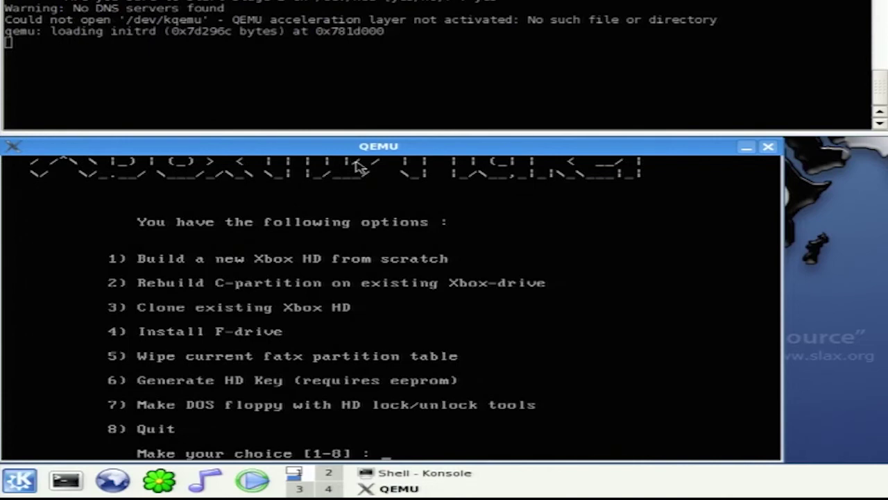
{"action": "type", "text": "1"}
{"action": "key", "text": "Return"}
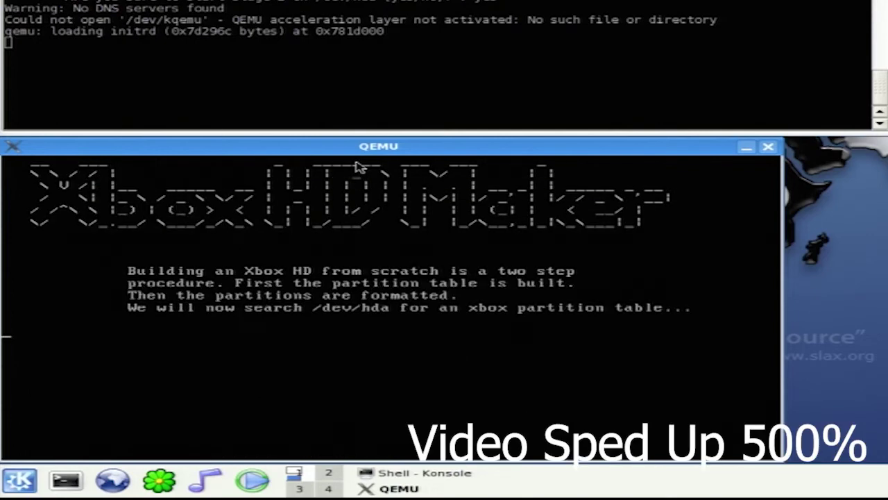
{"action": "type", "text": "yes"}
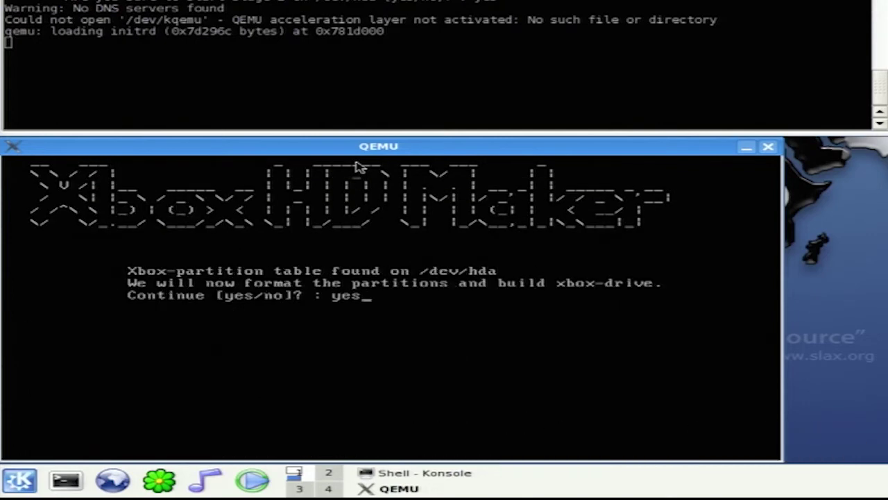
{"action": "key", "text": "Return"}
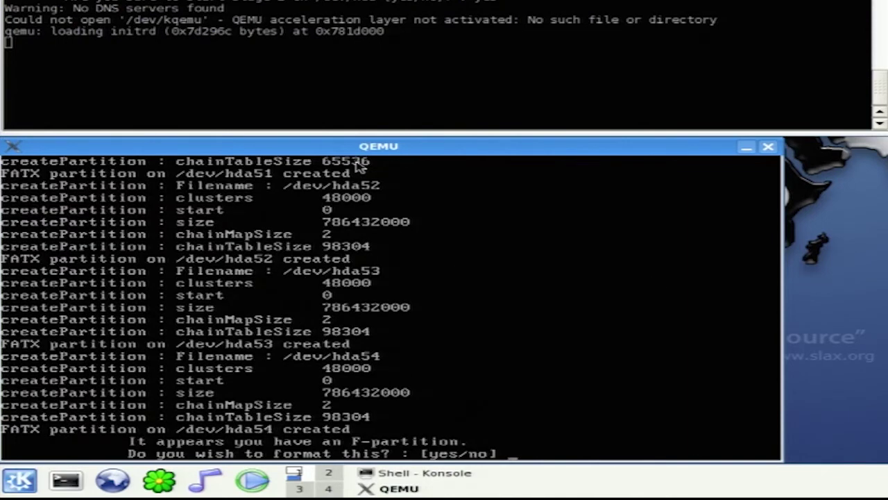
{"action": "type", "text": "yes"}
{"action": "key", "text": "Return"}
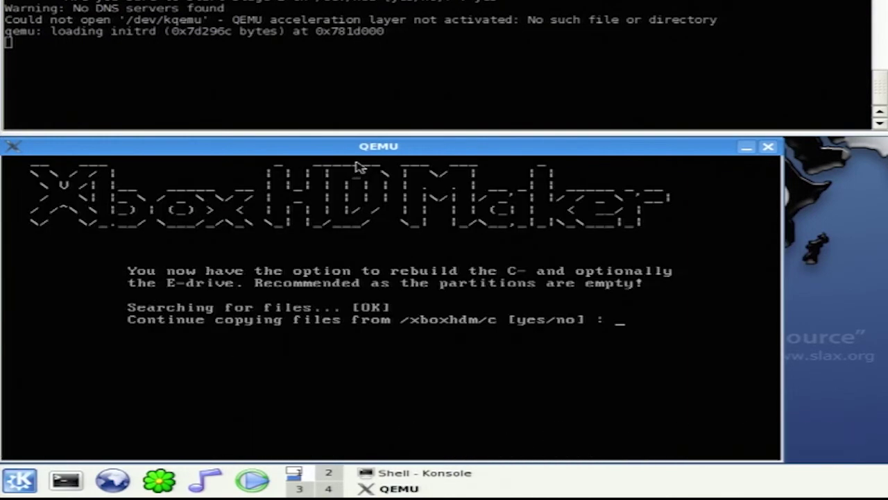
Copy files from /xboxhdm/c and /xboxhdm/e, quit with option 8, and close QEMU
{"action": "type", "text": "yes"}
{"action": "key", "text": "Return"}
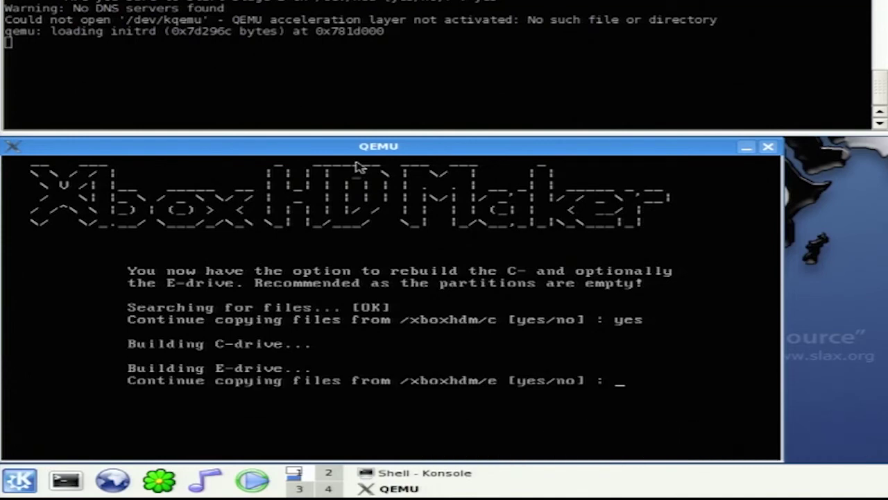
{"action": "type", "text": "yes"}
{"action": "key", "text": "Return"}
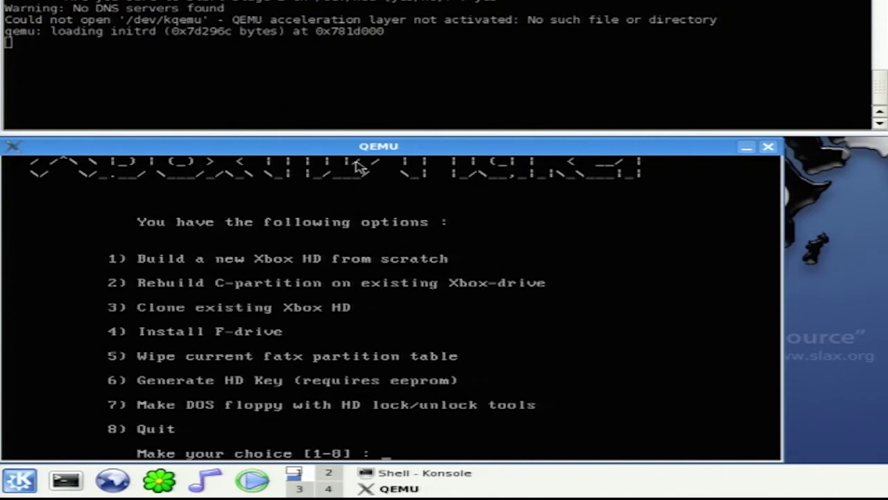
{"action": "type", "text": "8"}
{"action": "key", "text": "Return"}
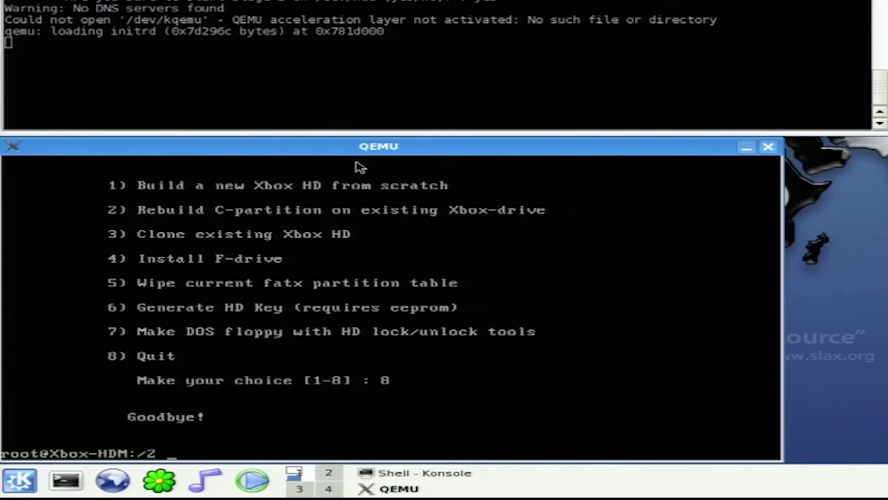
{"action": "left_click", "coordinate": [769, 146]}
Run xboxhd2 with drive 1 and option 3 to lock /dev/hda, confirming yes and y
{"action": "type", "text": "xbox"}
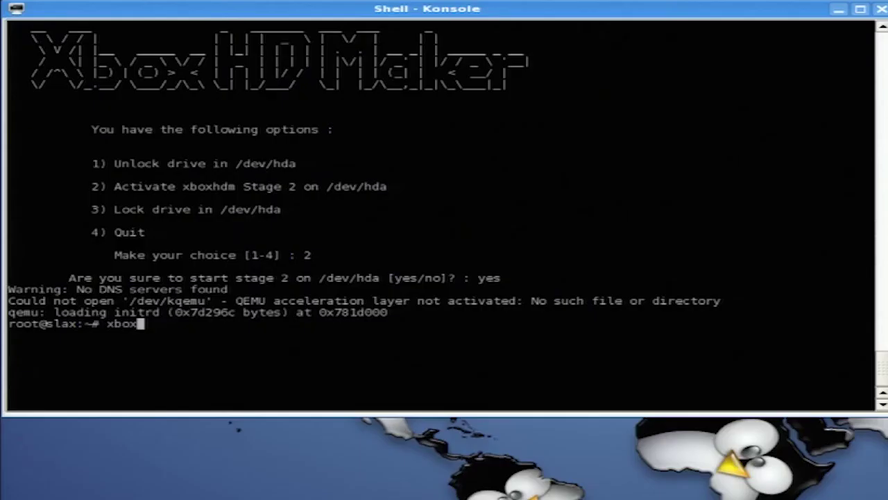
{"action": "type", "text": "hd2"}
{"action": "key", "text": "Return"}
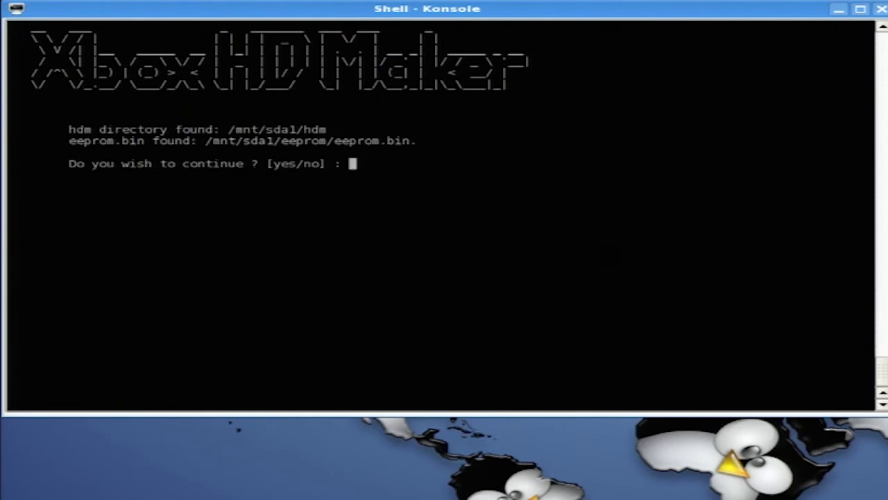
{"action": "type", "text": "yes"}
{"action": "key", "text": "Return"}
{"action": "type", "text": "1"}
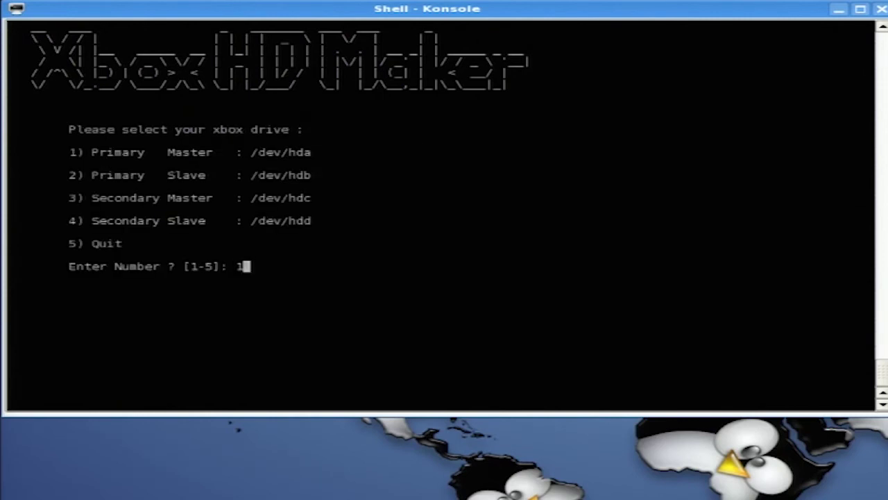
{"action": "key", "text": "Return"}
{"action": "type", "text": "3"}
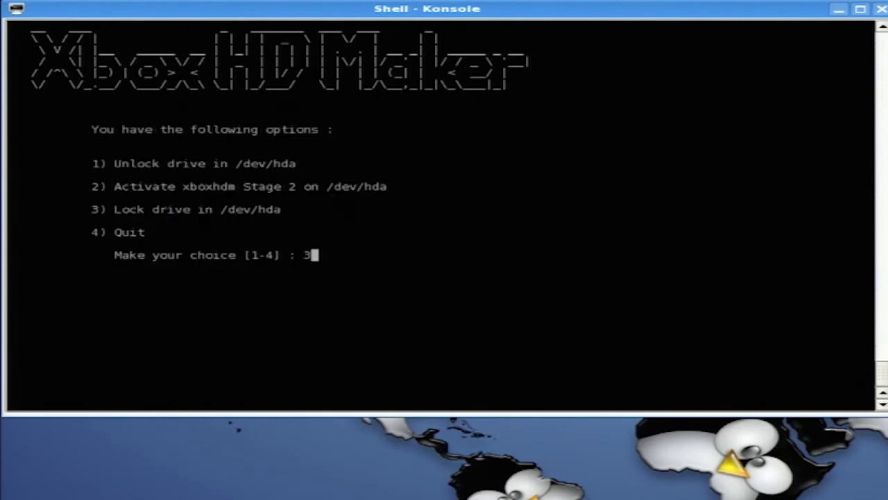
{"action": "key", "text": "Return"}
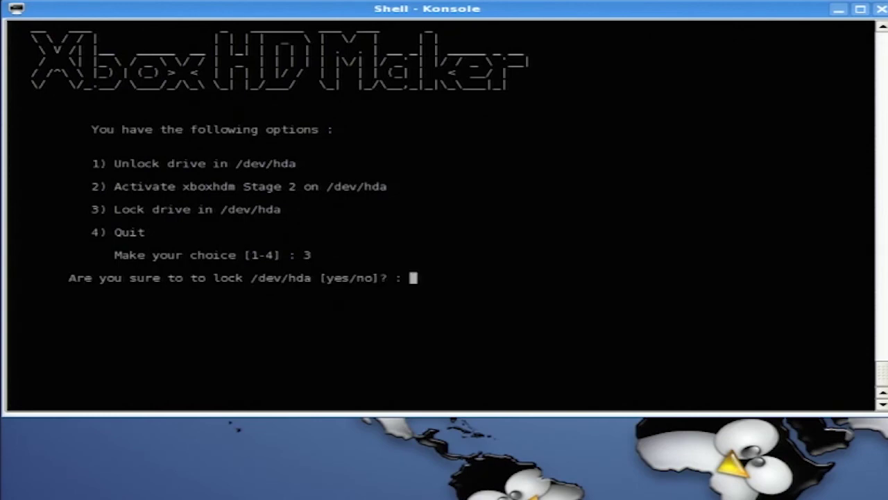
{"action": "type", "text": "yes"}
{"action": "key", "text": "Return"}
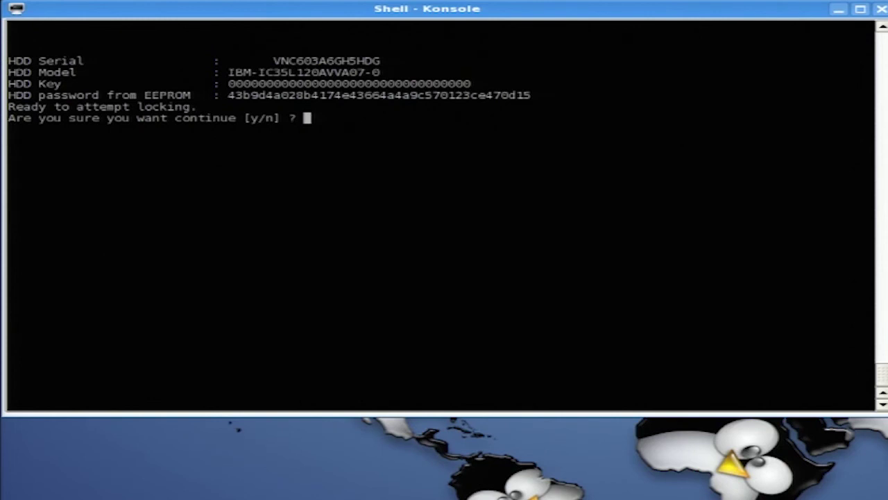
{"action": "type", "text": "y"}
{"action": "key", "text": "Return"}
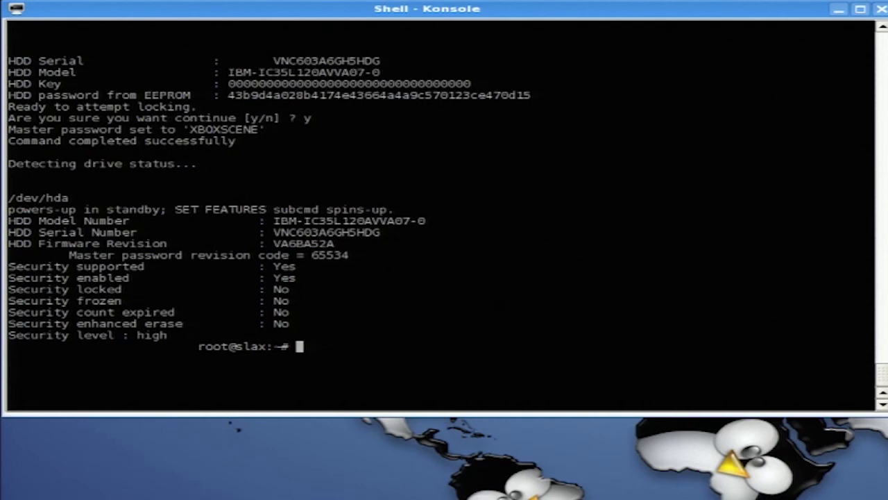
Shut down Slax with the halt command
{"action": "type", "text": "hal"}
{"action": "type", "text": "t"}
{"action": "key", "text": "Return"}
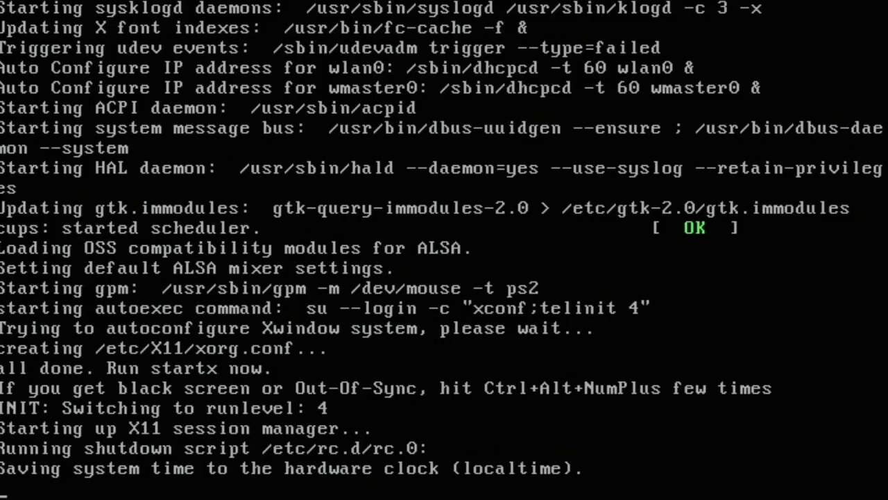